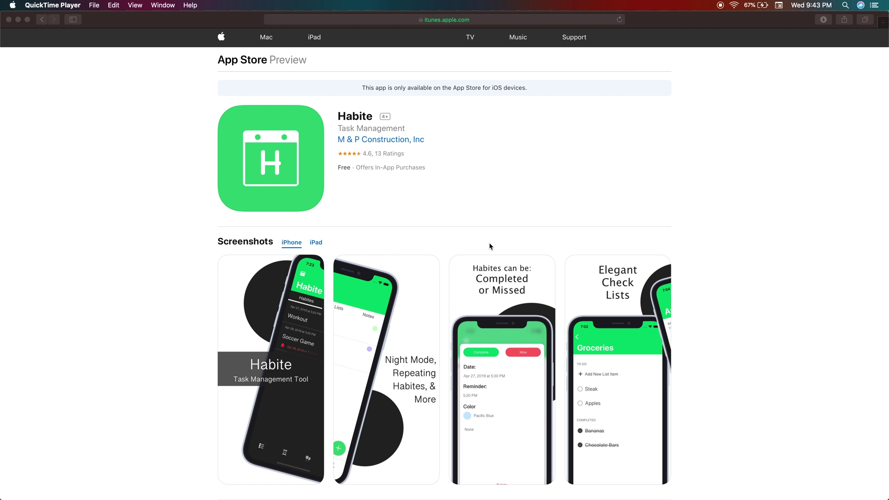
Browse Habite's App Store screenshots, description and 1.5.1 notes, then close the Safari window
scroll(421, 211, "down", 1)
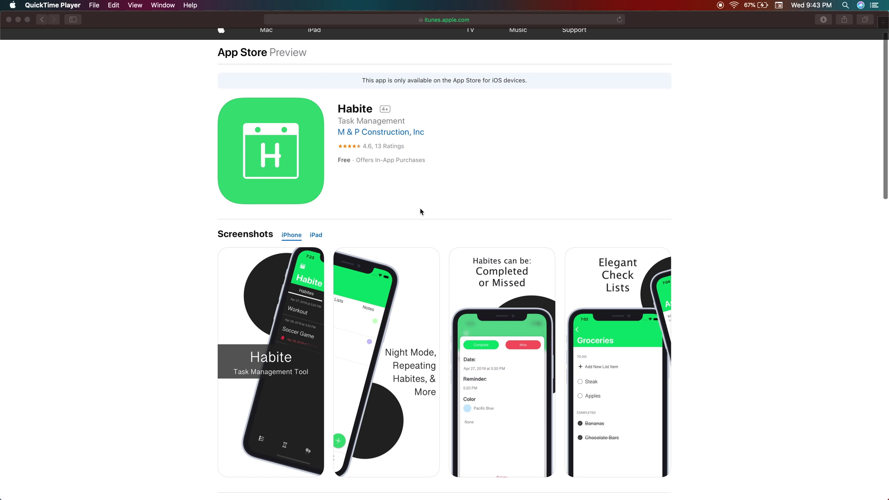
scroll(422, 211, "down", 3)
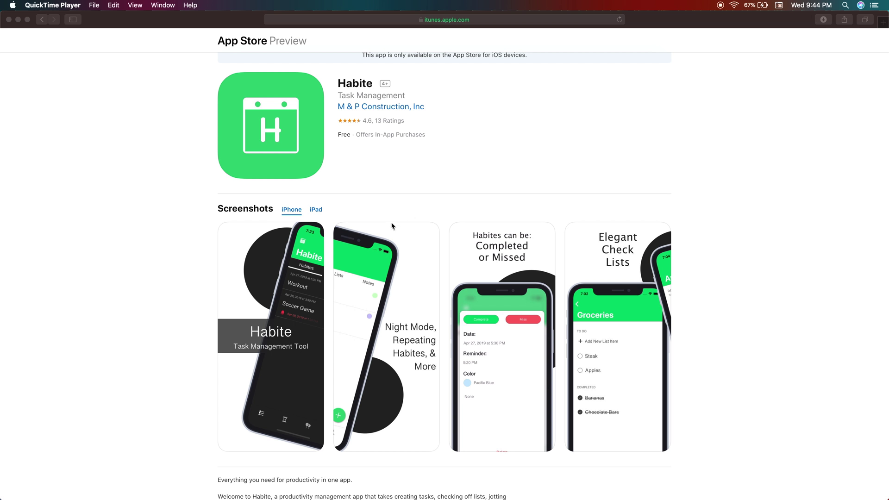
scroll(419, 217, "down", 5)
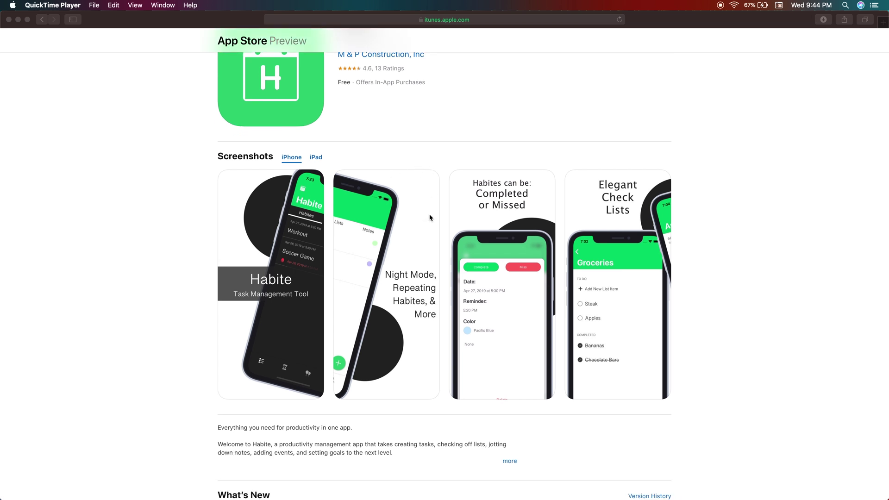
scroll(430, 217, "right", 10)
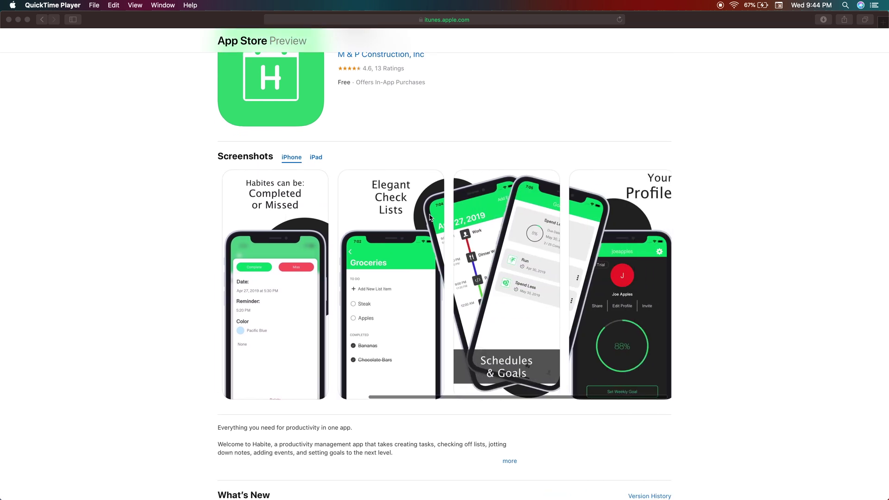
scroll(430, 218, "left", 15)
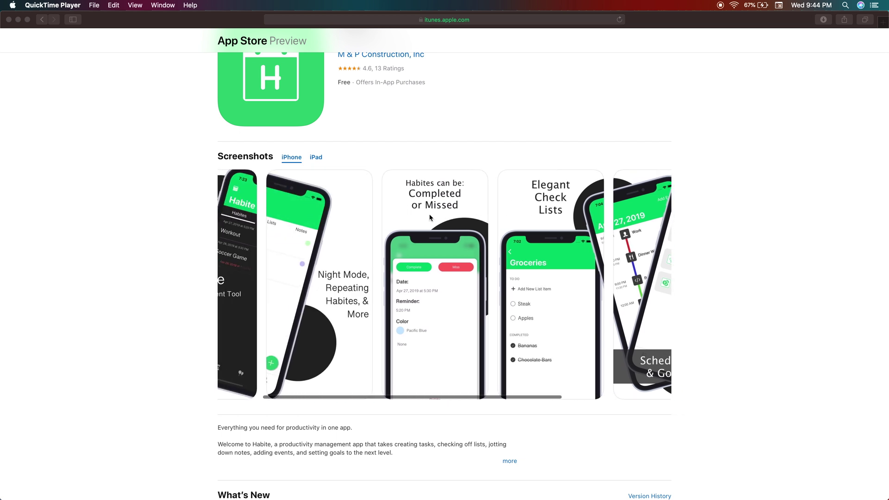
scroll(430, 218, "down", 1)
scroll(428, 235, "right", 2)
scroll(428, 236, "left", 2)
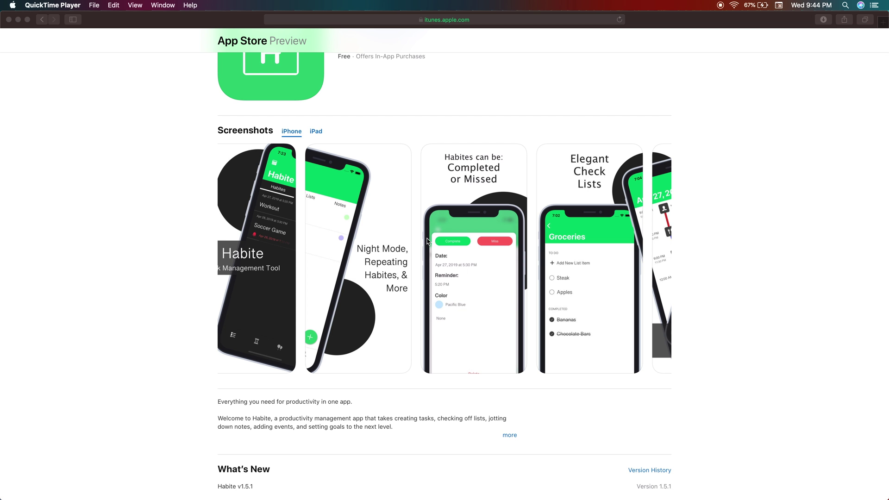
scroll(505, 358, "down", 1)
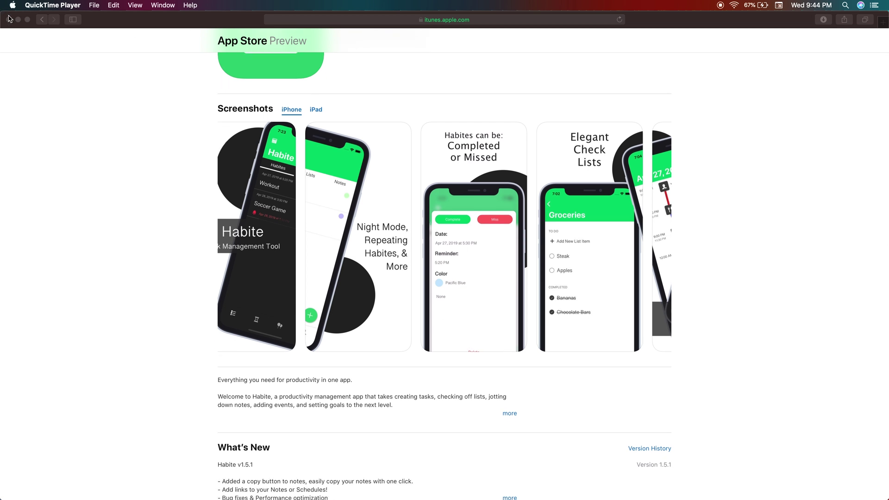
left_click(10, 18)
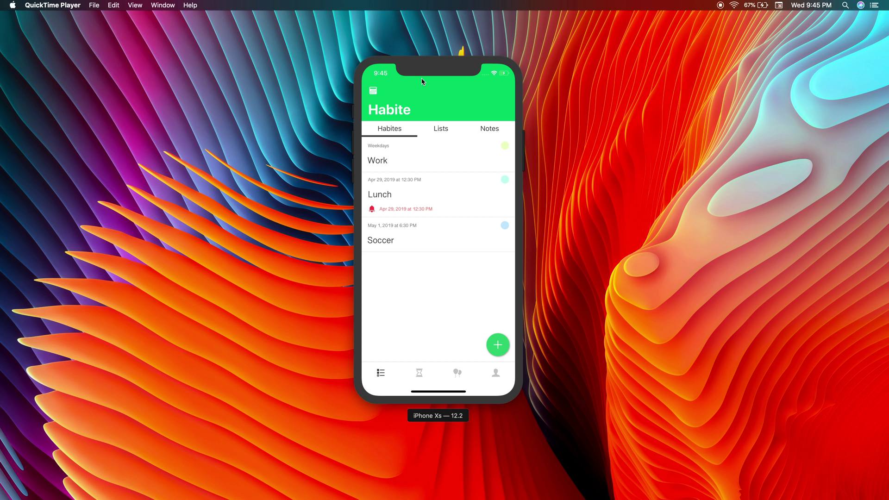
Switch between Habite's Lists, Notes and Habites tabs
left_click(451, 130)
left_click(468, 128)
left_click(446, 127)
left_click(390, 128)
Visit the event timeline, Goals and Profile screens, scrolling through the profile
left_click(419, 372)
left_click(458, 373)
left_click(495, 373)
left_click_drag(469, 220, 466, 130)
left_click_drag(483, 268, 386, 352)
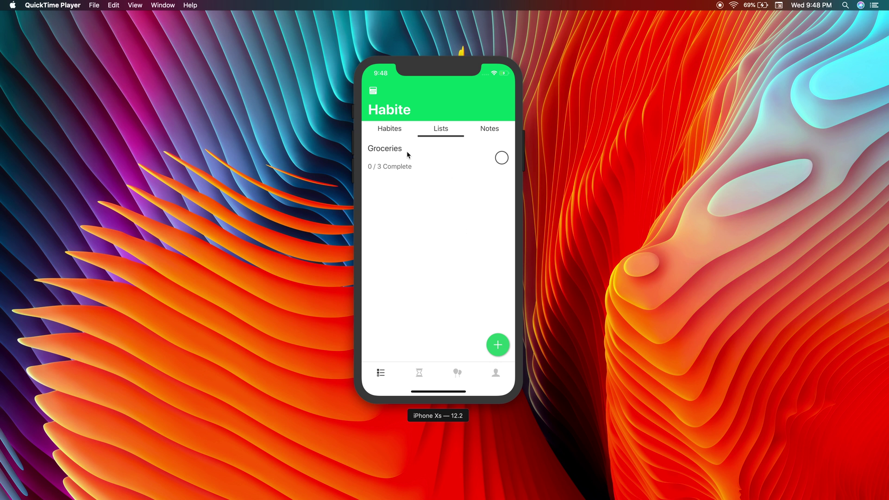
View the Habites and Notes tabs, scroll the profile's streak statistics, then return to the main screen
left_click(391, 130)
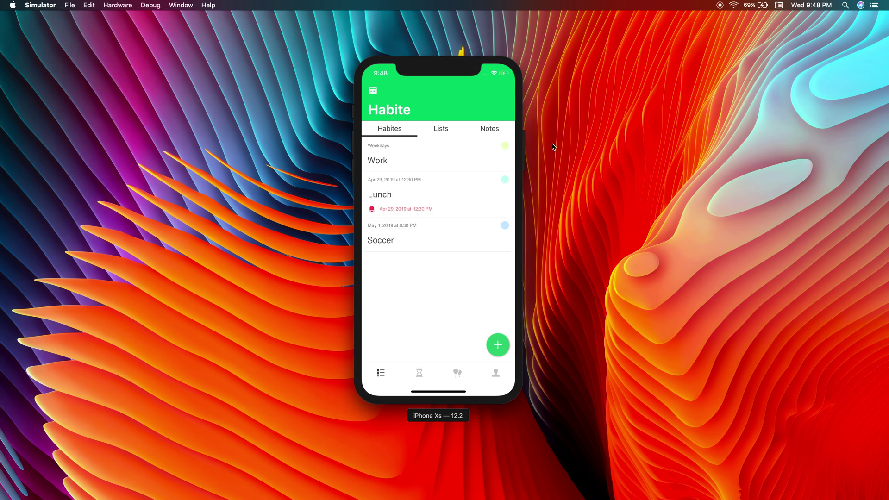
left_click(479, 133)
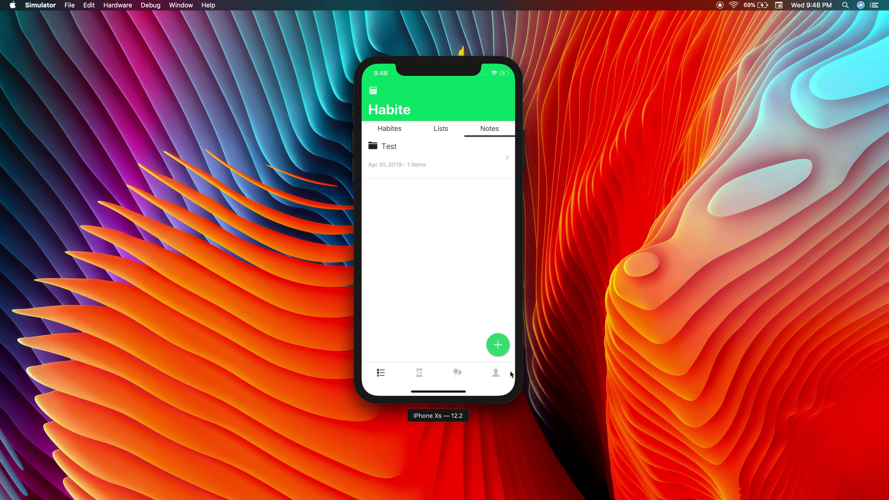
left_click(496, 374)
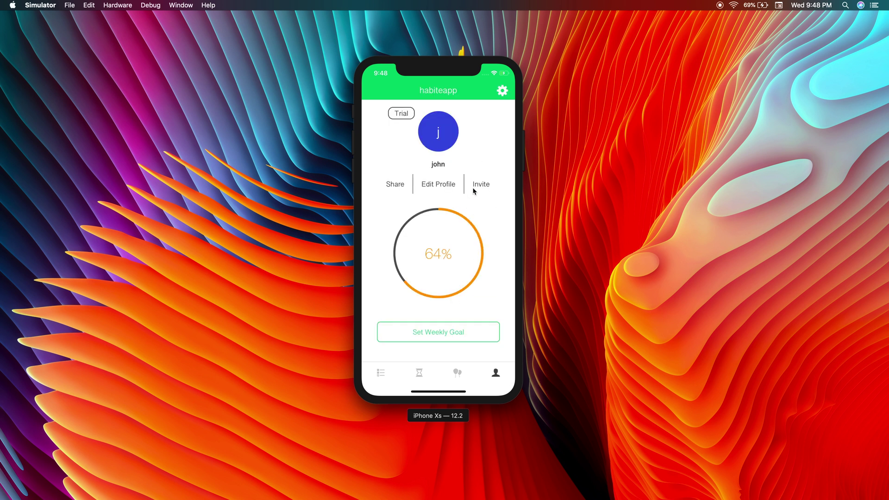
scroll(498, 195, "down", 3)
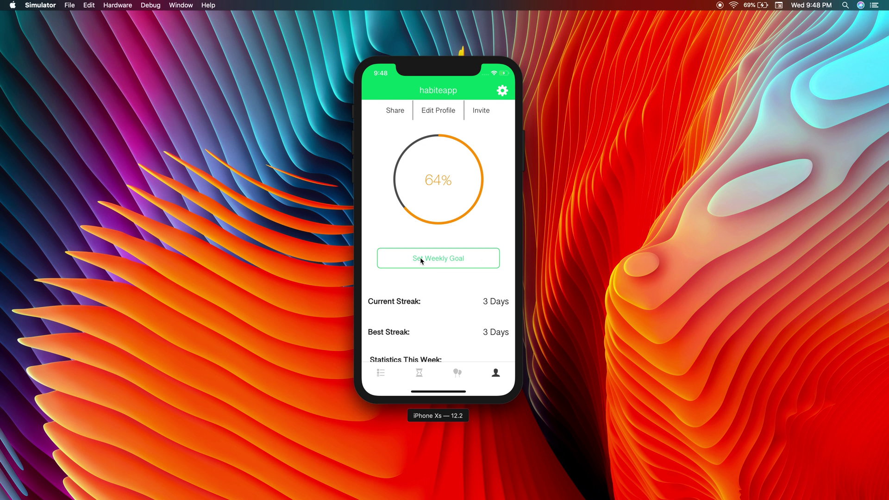
left_click_drag(481, 320, 456, 229)
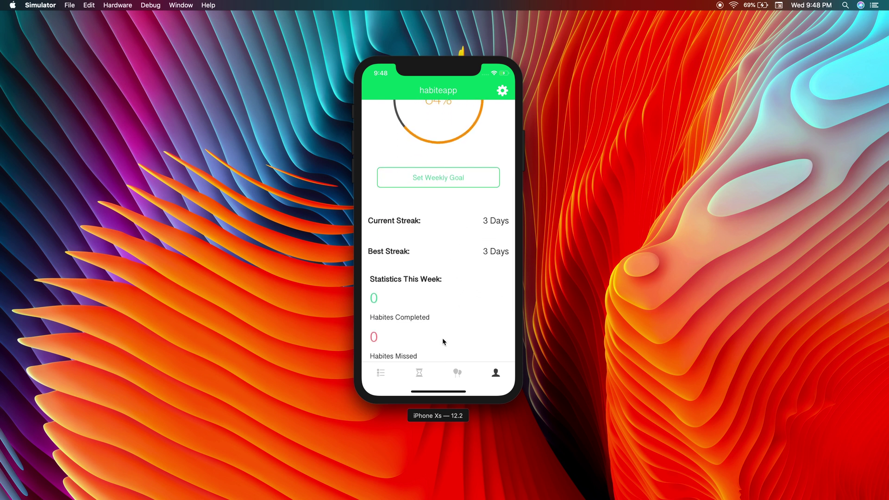
left_click(380, 373)
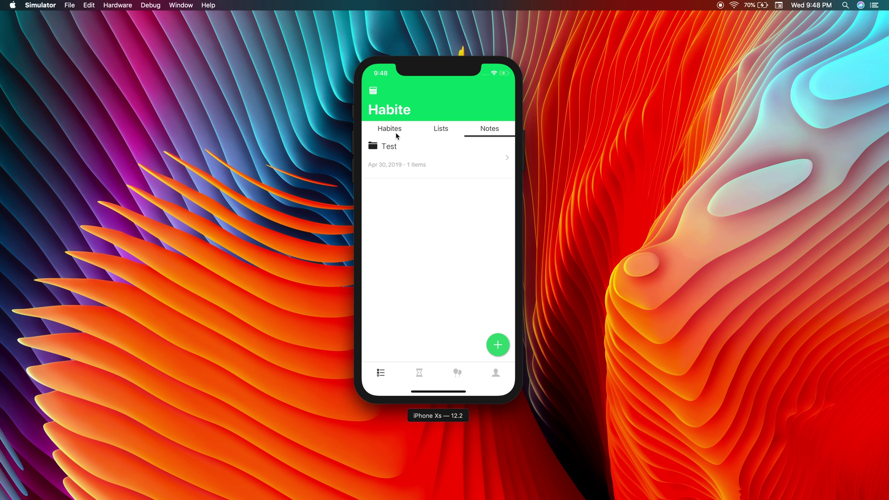
Preview the May 2019 calendar of scheduled habits, close it, and switch to Lists
left_click(373, 90)
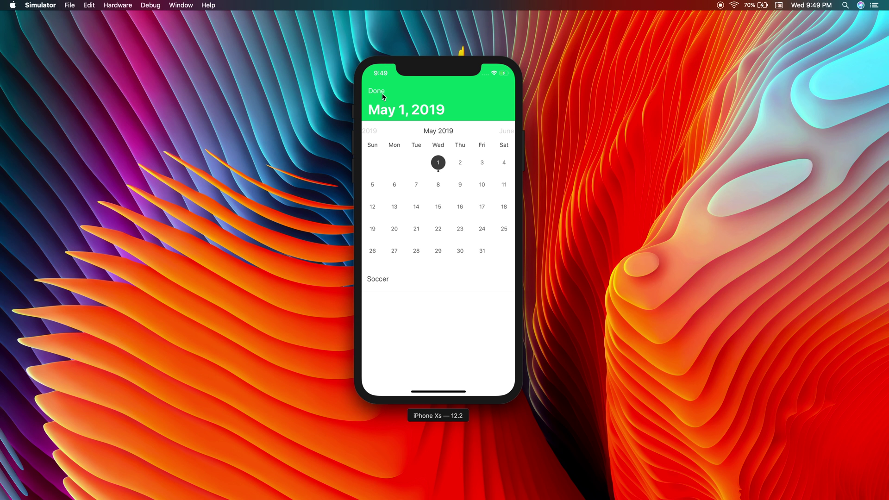
left_click(382, 94)
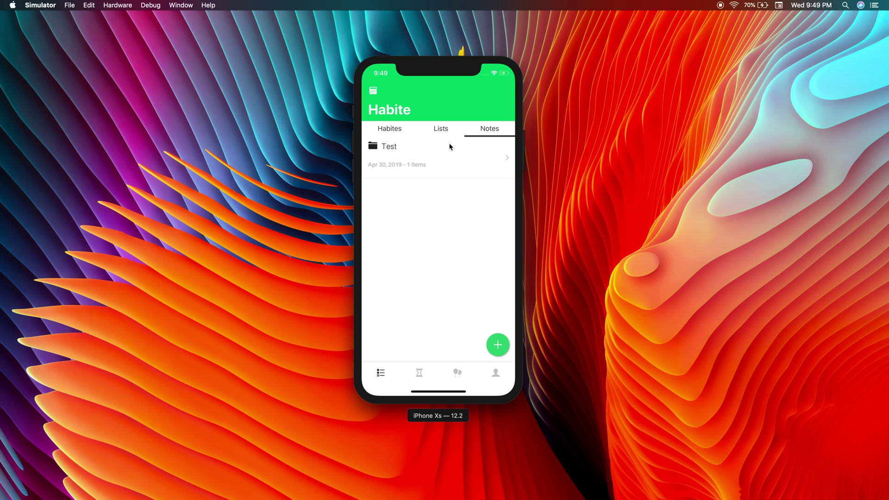
left_click(441, 129)
Visit the event timeline, Goals and profile statistics screens
left_click(423, 370)
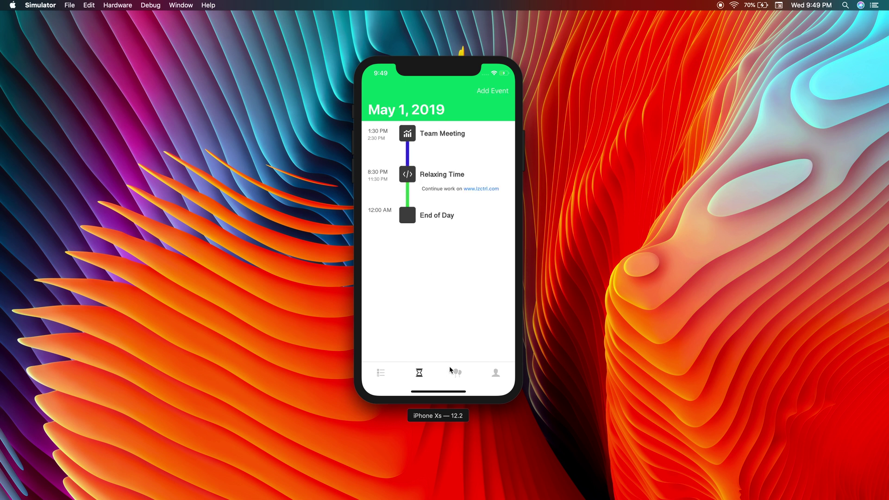
left_click(457, 373)
left_click(495, 374)
Toggle Night Mode on and off in Settings, then show the May 1, 2019 timeline
left_click(501, 90)
left_click(410, 176)
left_click(409, 174)
left_click(369, 91)
left_click_drag(488, 199, 463, 338)
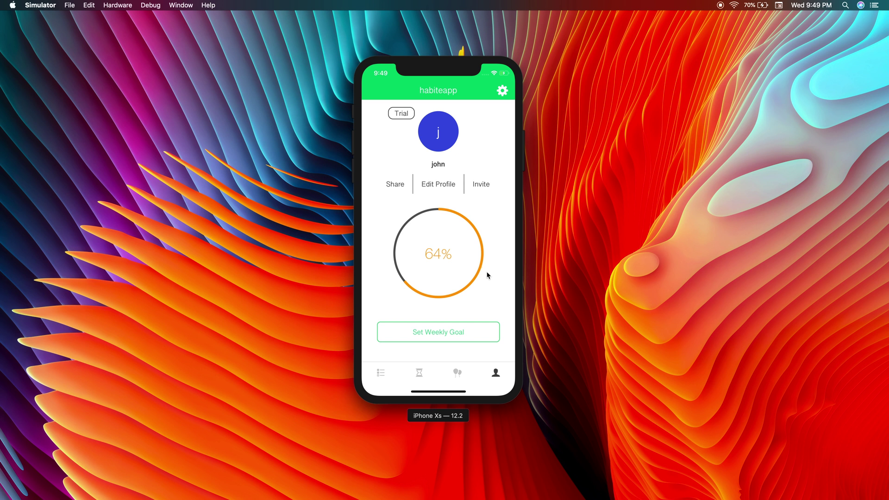
left_click(420, 373)
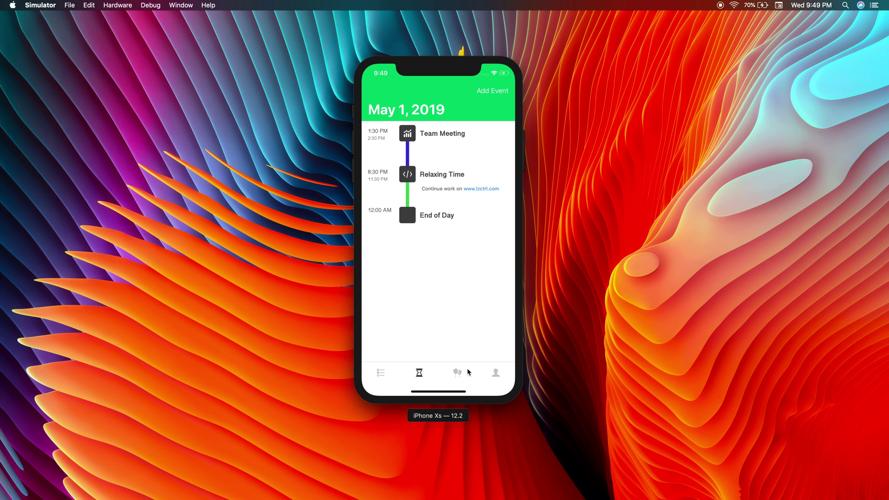
From the Habites list, open the Work habit showing Weekdays, no reminder and Key Lime colour
left_click(381, 372)
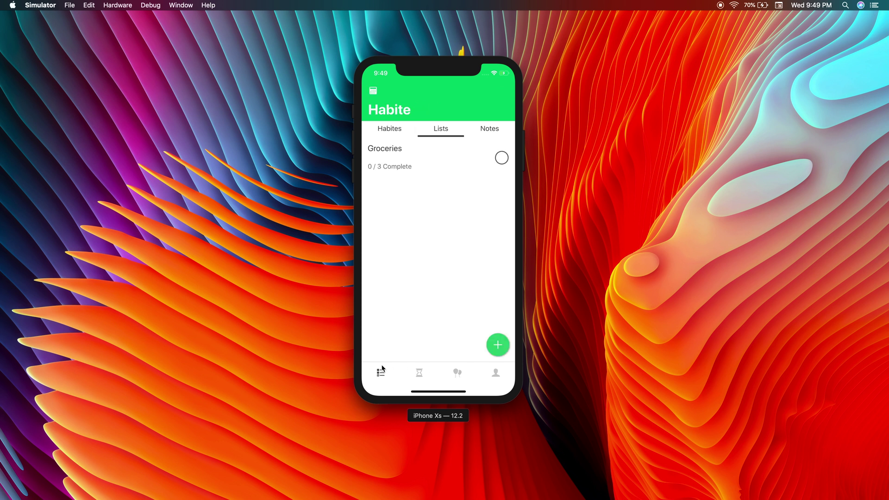
left_click(407, 129)
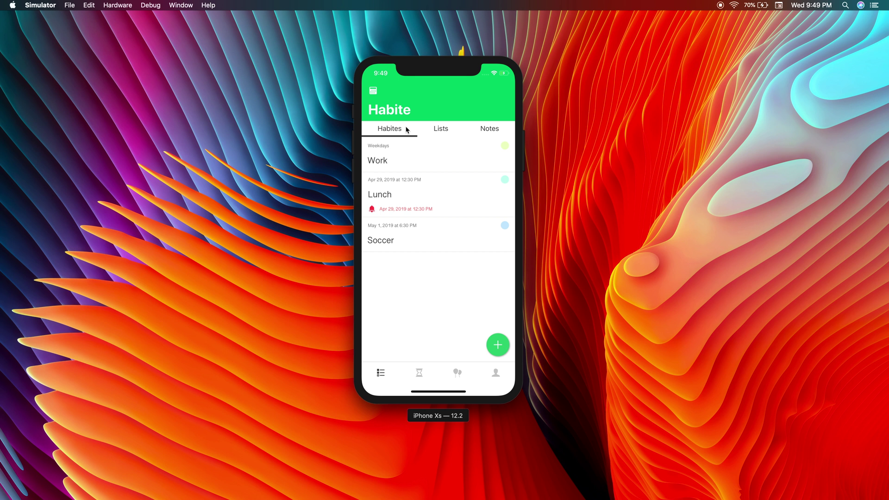
left_click(400, 143)
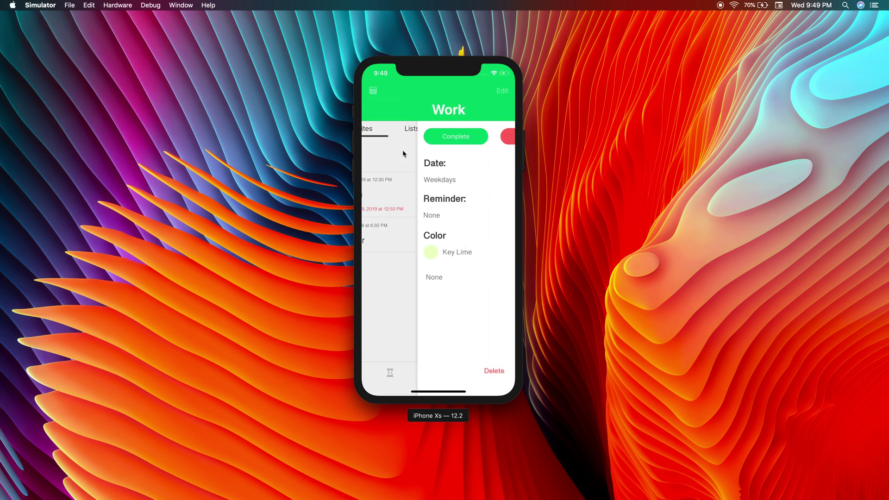
left_click(364, 90)
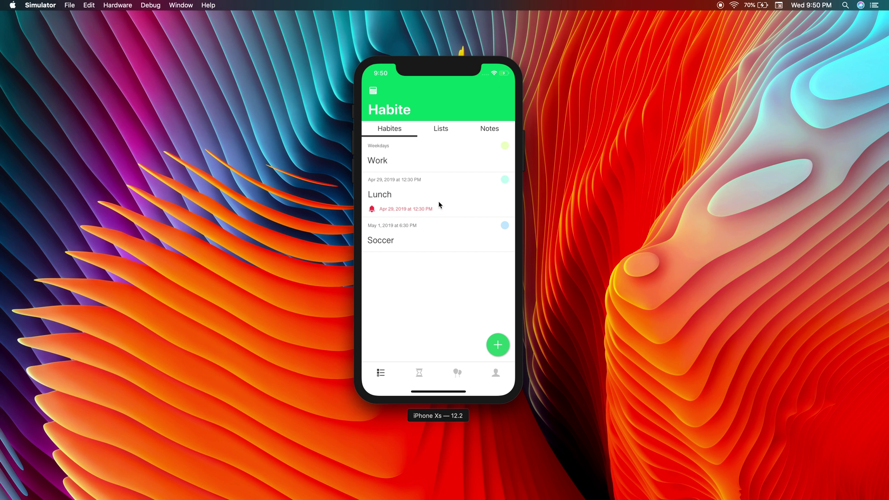
left_click(452, 155)
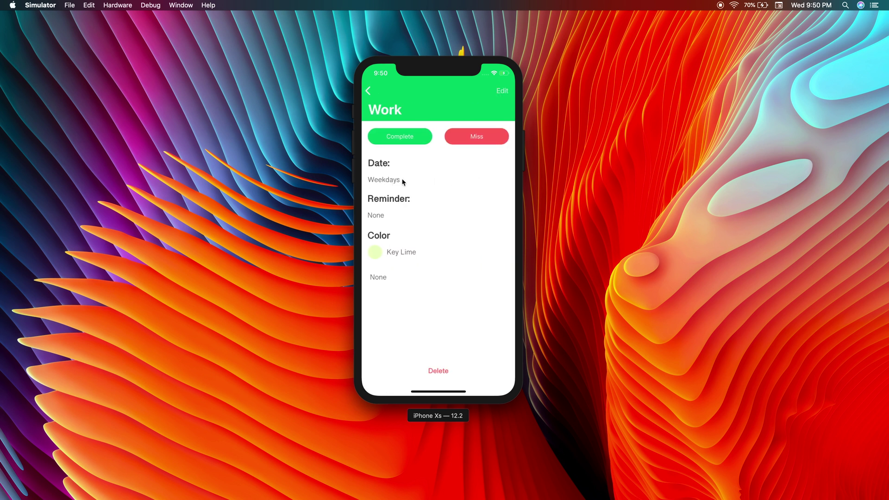
Edit Work's date to Custom Date with Mon, Wed and Tue, then back out to the form
left_click(502, 91)
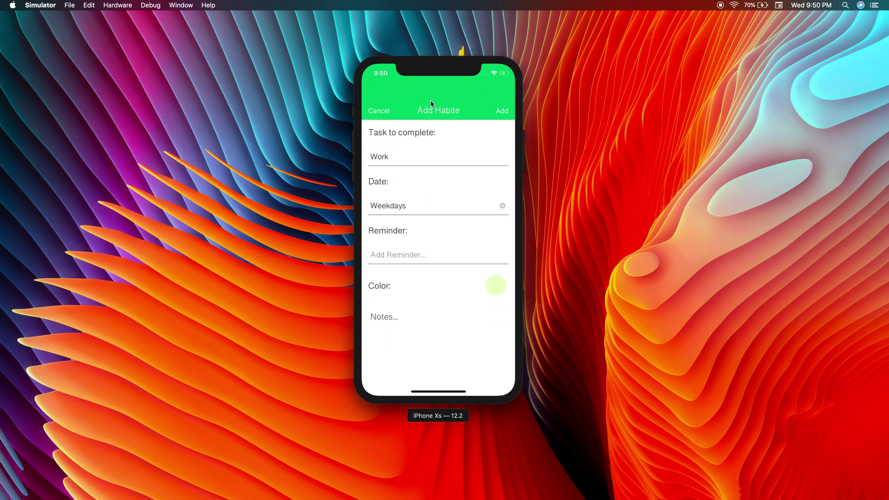
left_click(425, 185)
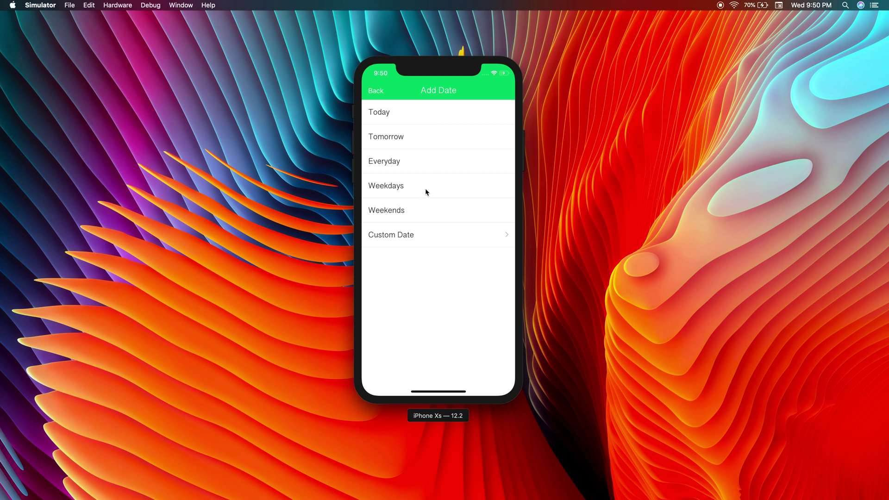
left_click(439, 235)
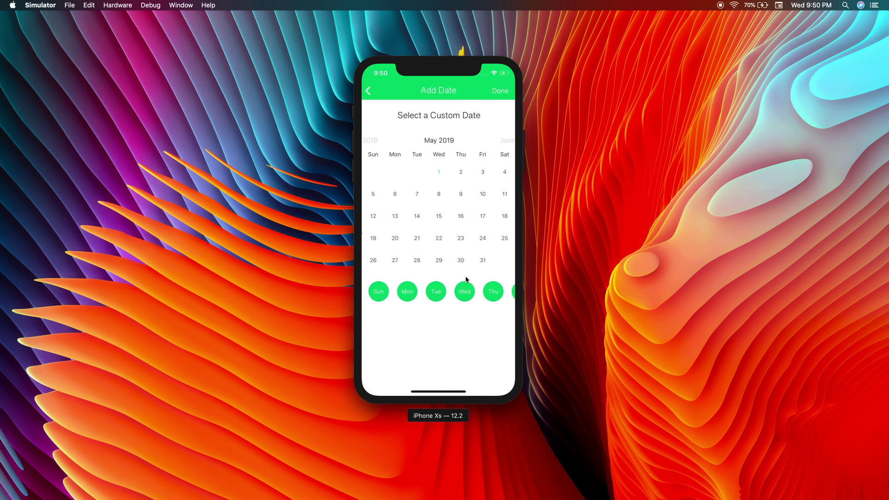
left_click(407, 300)
left_click(464, 292)
left_click(435, 292)
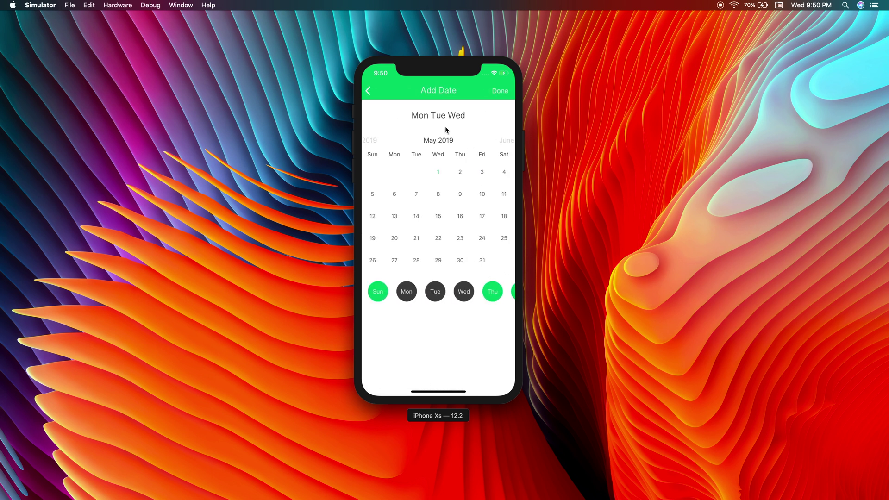
left_click(372, 91)
left_click(374, 91)
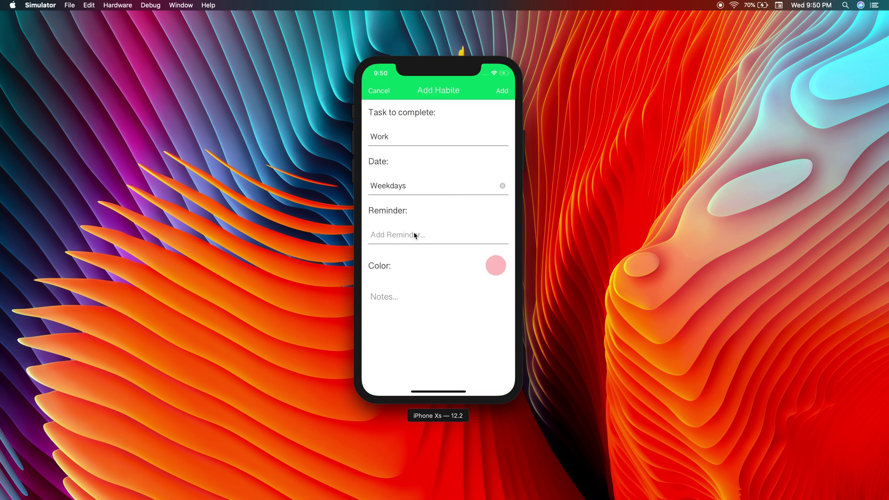